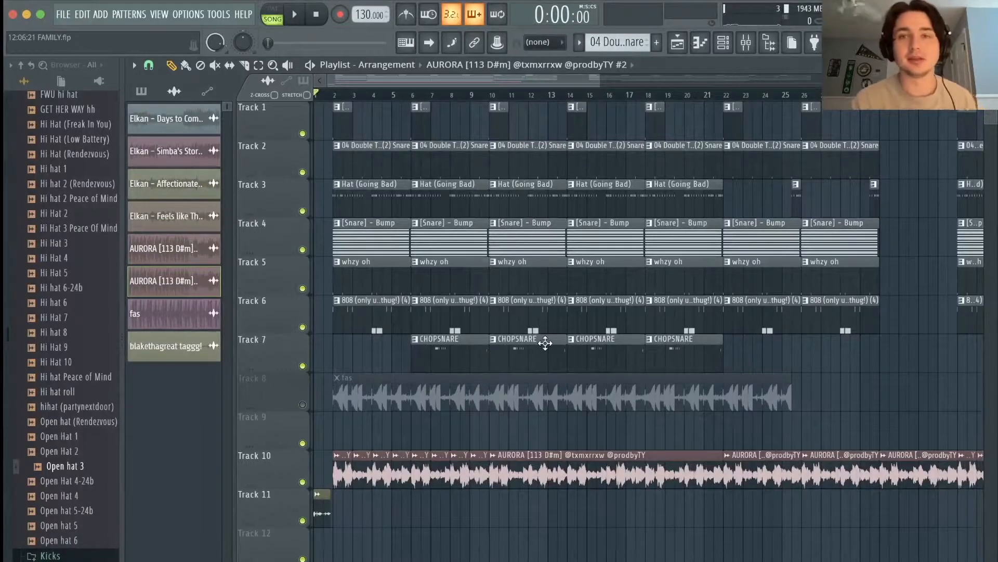
- Play the full arrangement and the original AURORA sample on Track 13, stopping at the chopped clips on Track 10
key(space)
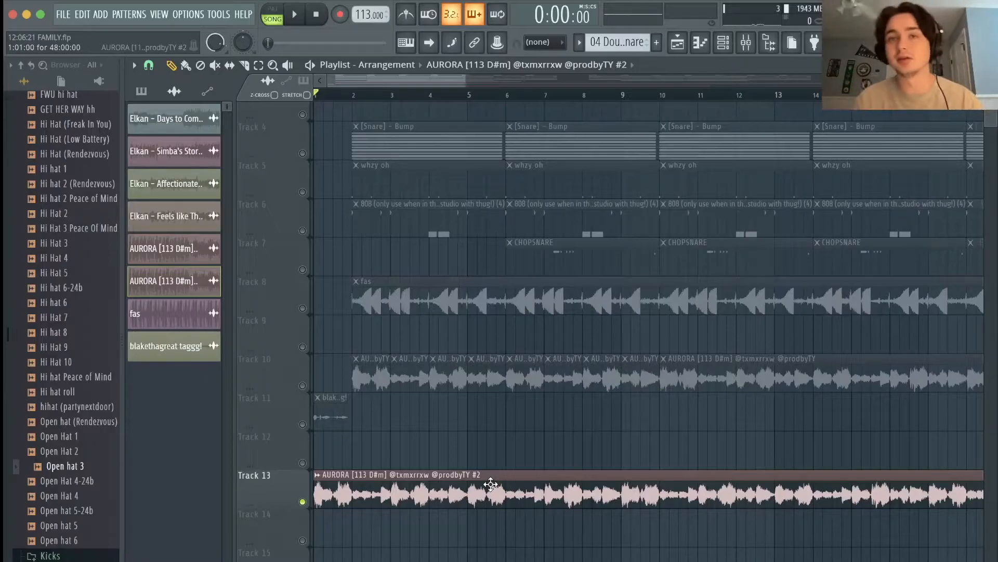
key(space)
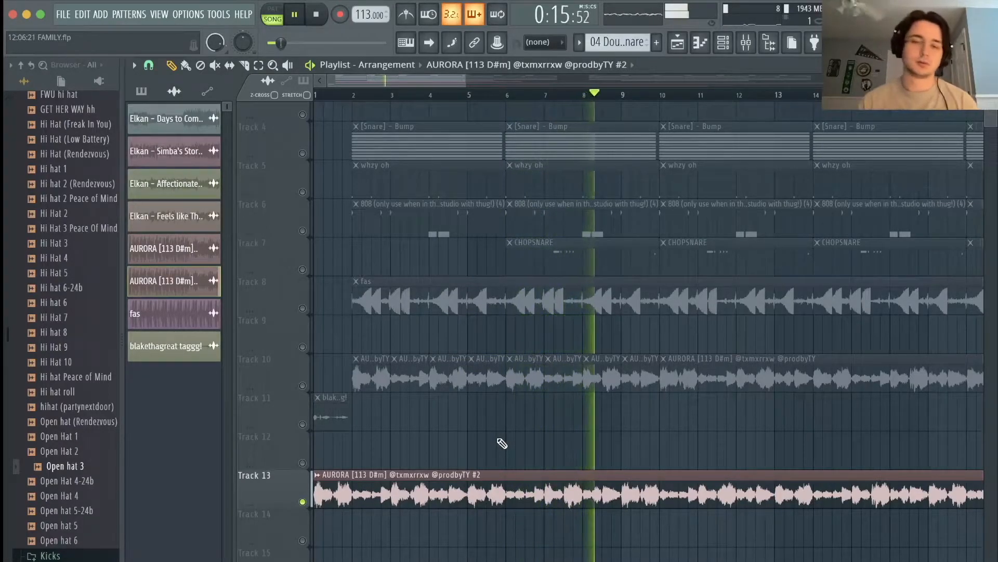
click(363, 373)
key(space)
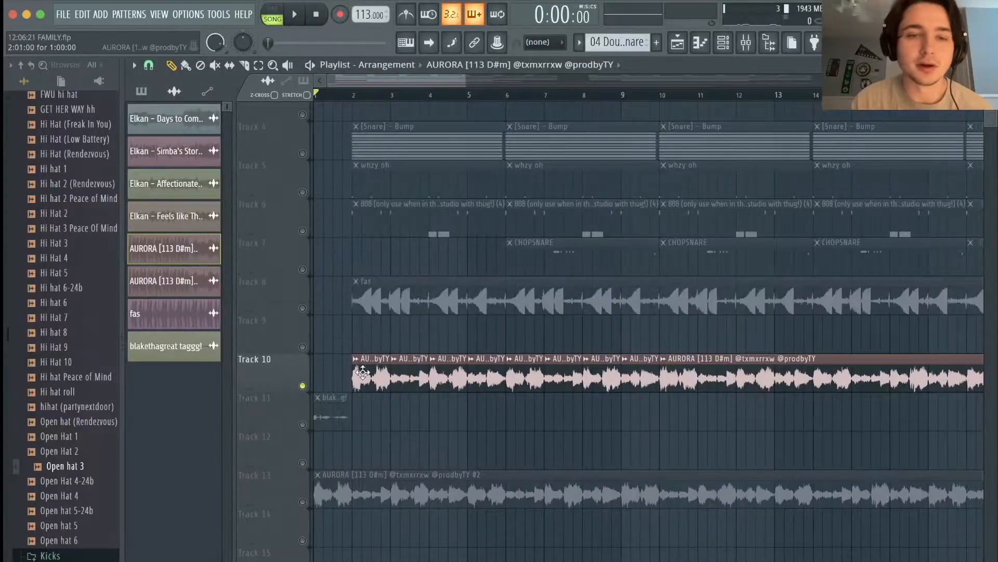
- Check the sample settings of the first AURORA clip on Track 10 and trace its cut at bar 3 with the Slice tool
double_click(367, 375)
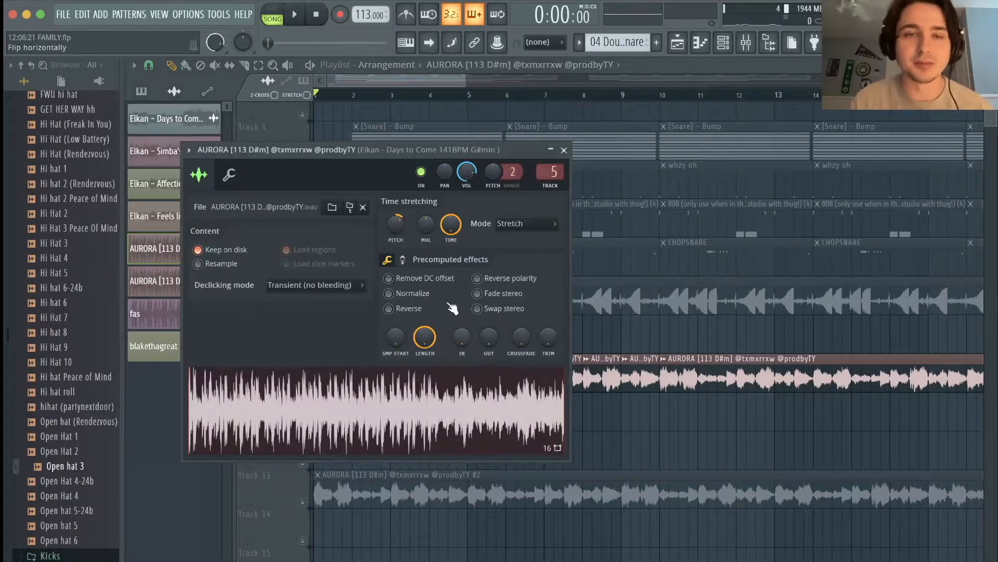
key(Escape)
drag(464, 81, 383, 114)
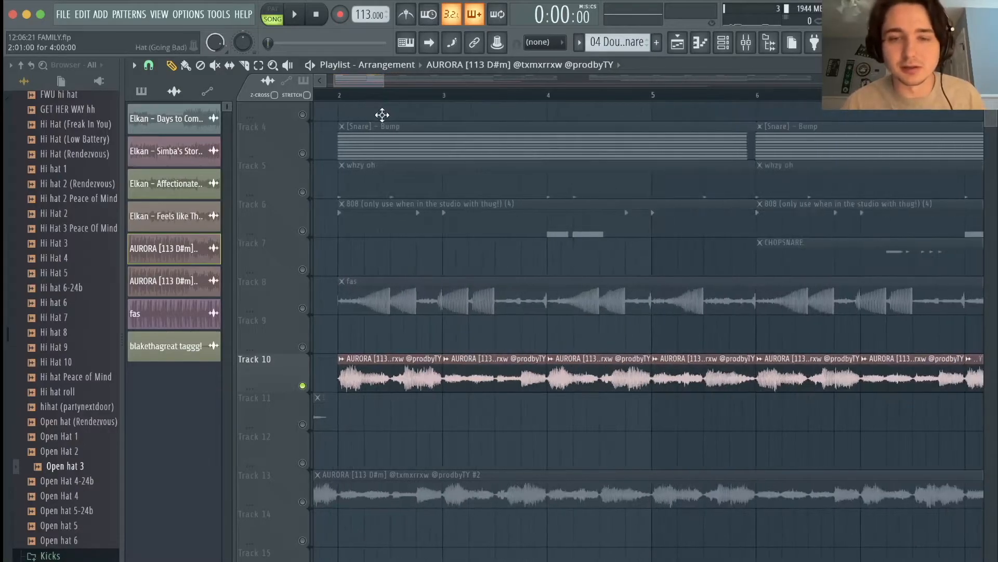
key(c)
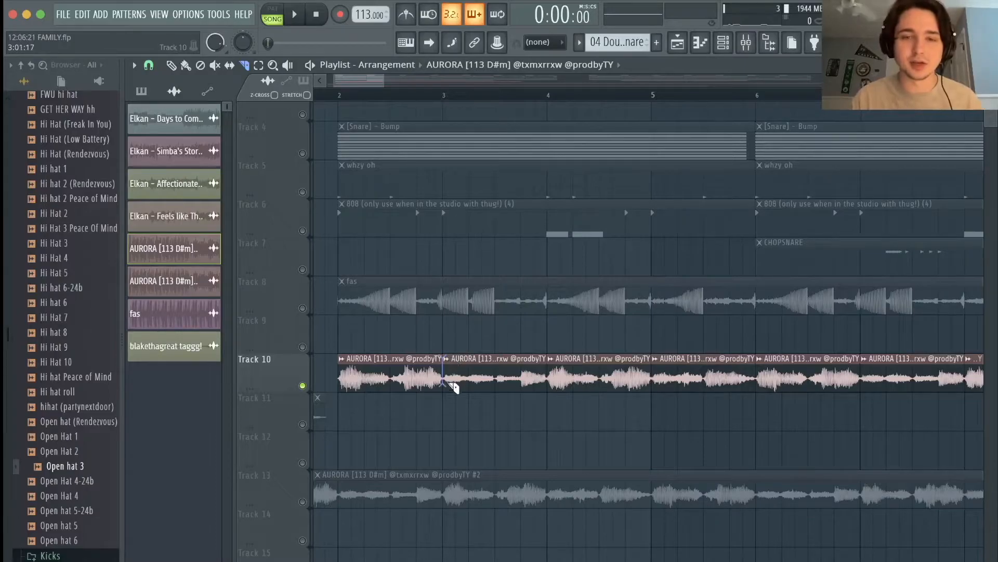
mouse_move(447, 367)
mouse_down()
mouse_move(450, 349)
mouse_move(451, 380)
mouse_up()
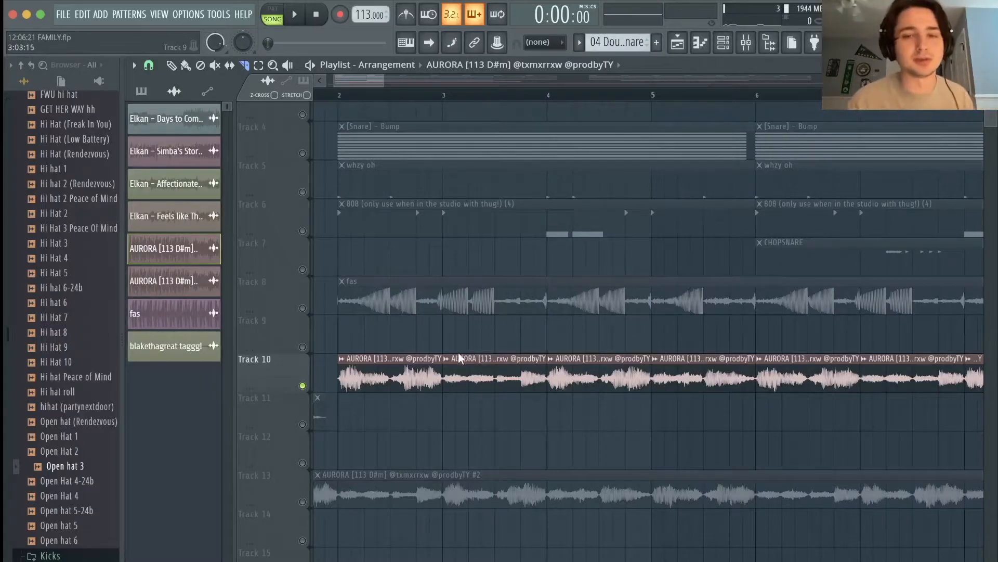
- Set the project tempo to 130 BPM and play the chopped AURORA sample on Track 10 from bar 2
scroll(452, 411, down, 4)
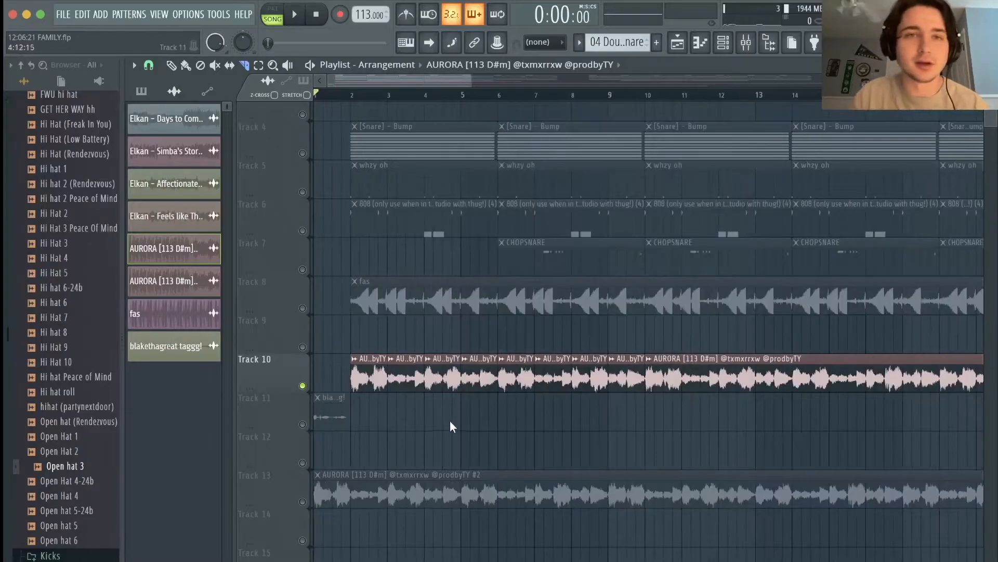
scroll(364, 14, up, 17)
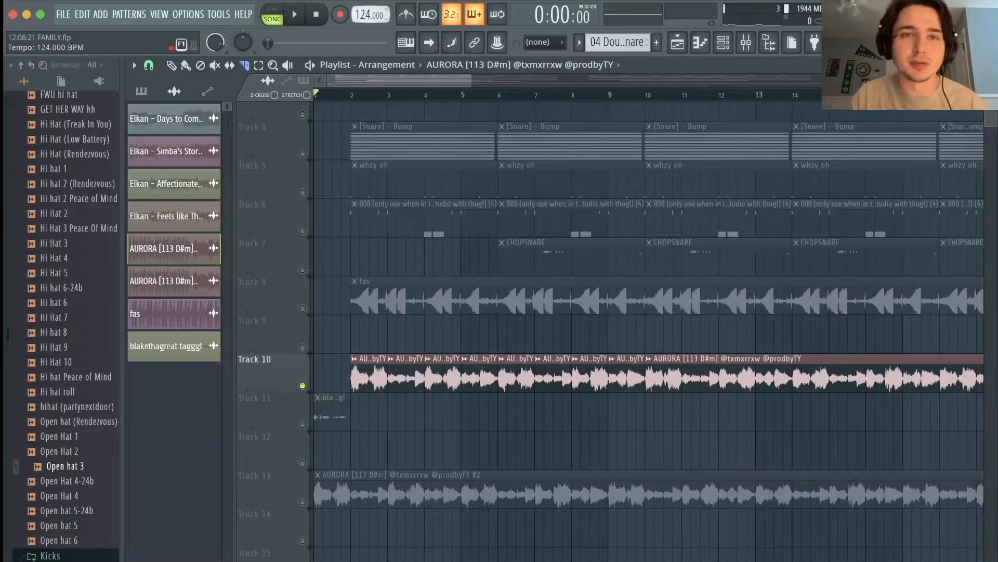
click(357, 95)
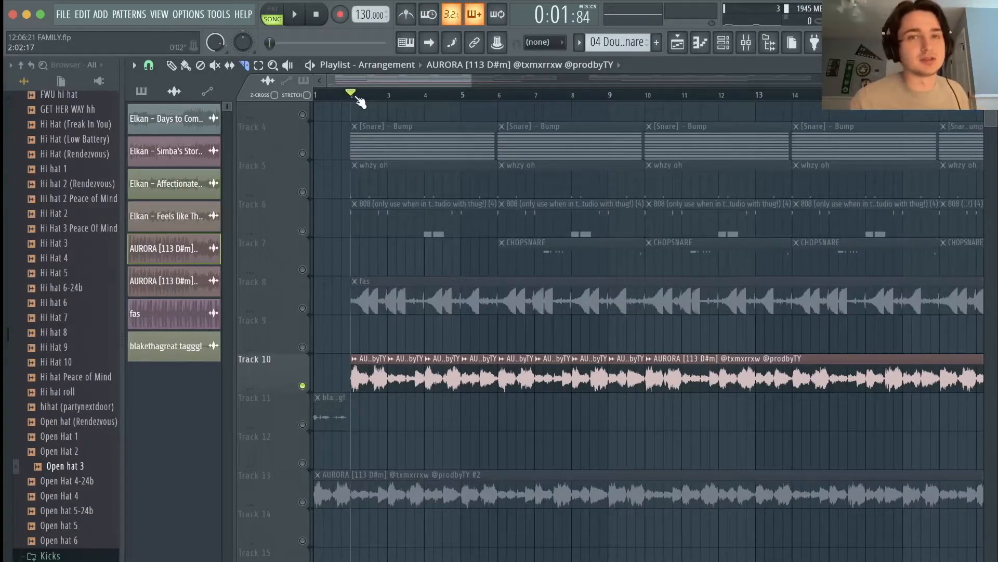
key(space)
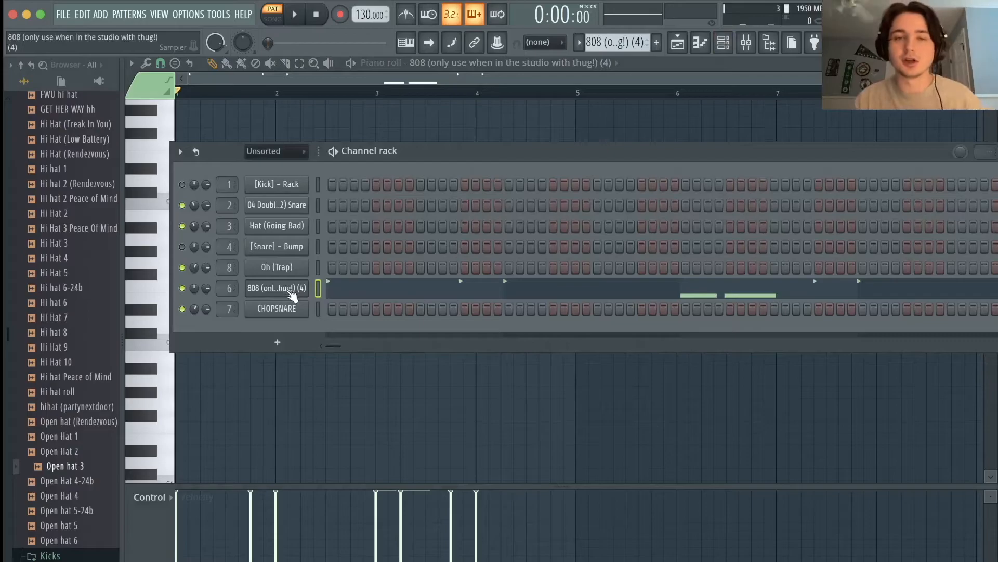
- Open the 808 channel's sampler settings and reset its sample length and quick fade-out to their defaults
click(291, 292)
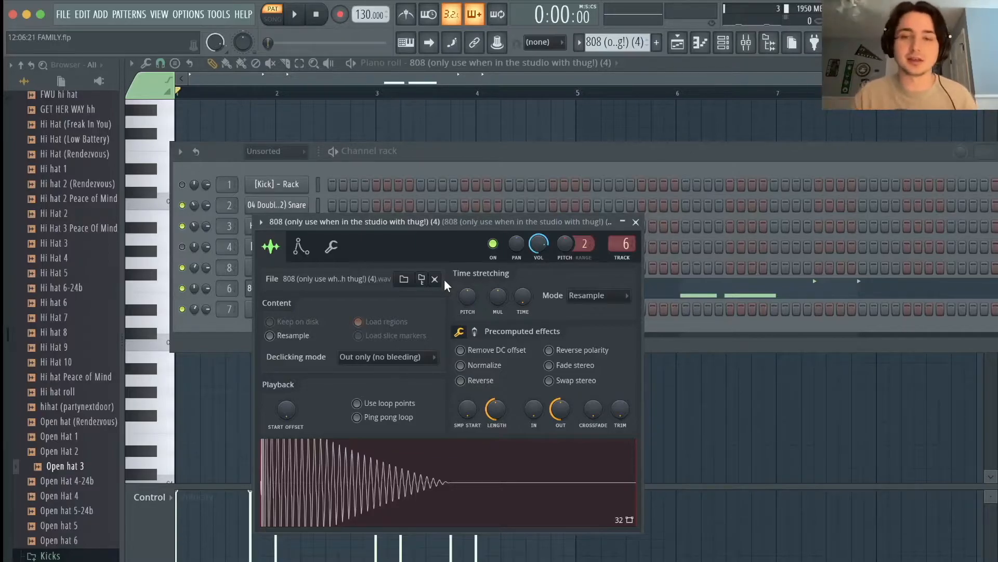
alt+click(500, 415)
alt+click(561, 411)
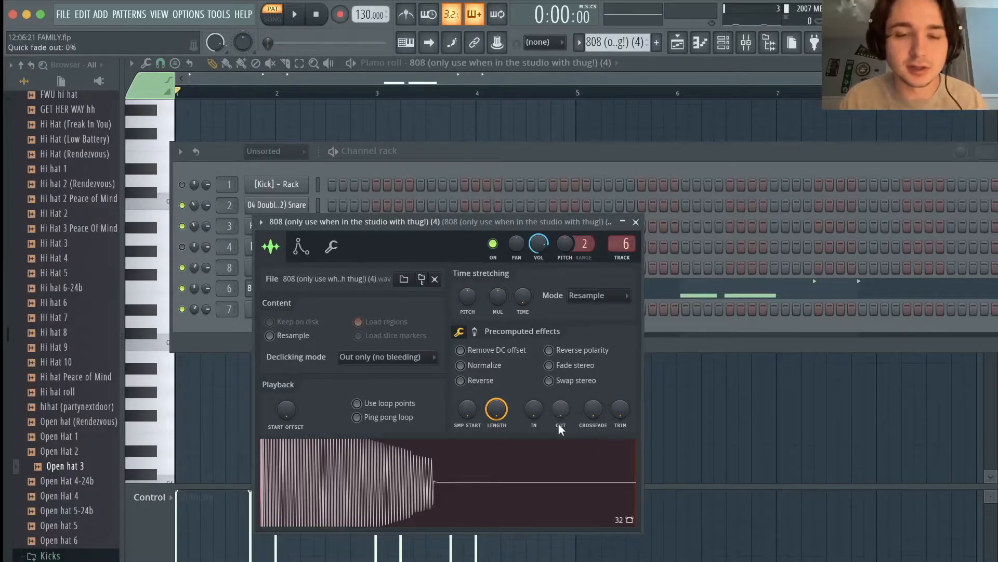
- Shorten the 808 sample's length and raise its quick fade-out so the tail tapers to silence
drag(496, 409, 497, 436)
click(474, 331)
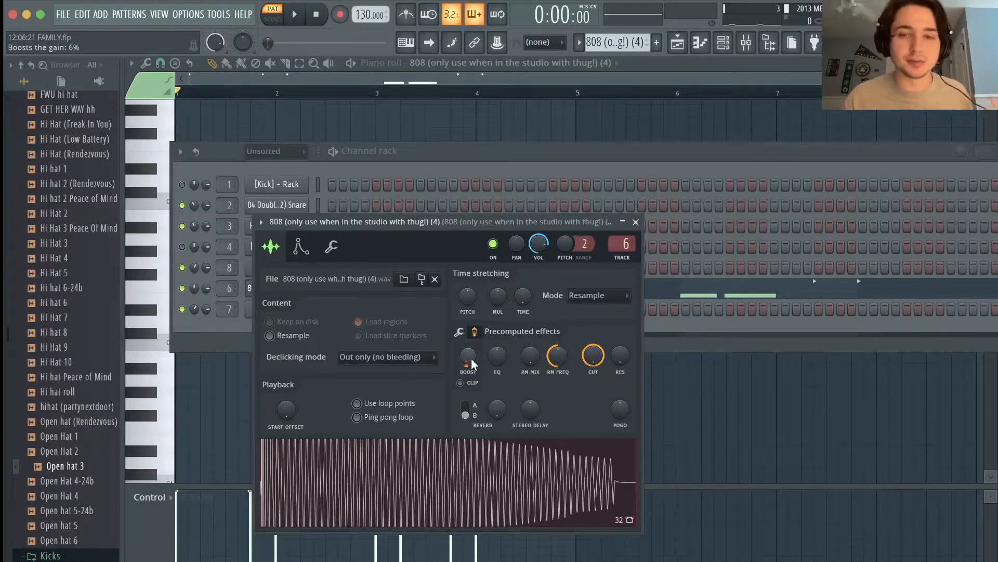
click(459, 331)
drag(497, 409, 495, 423)
drag(560, 409, 561, 396)
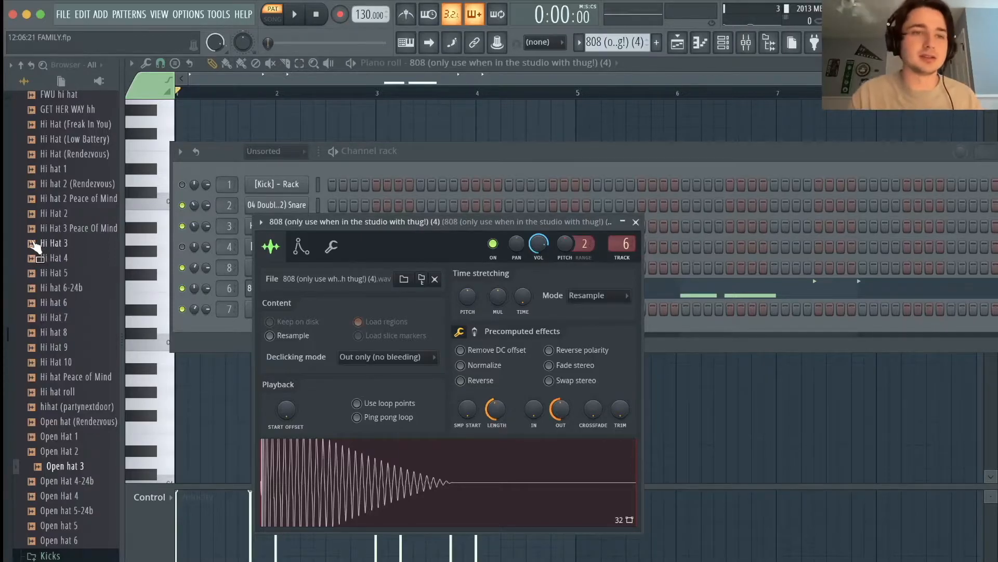
- Show the 10 PARTY drum kit folder in the browser and play the whole 808 pattern
scroll(44, 242, up, 5)
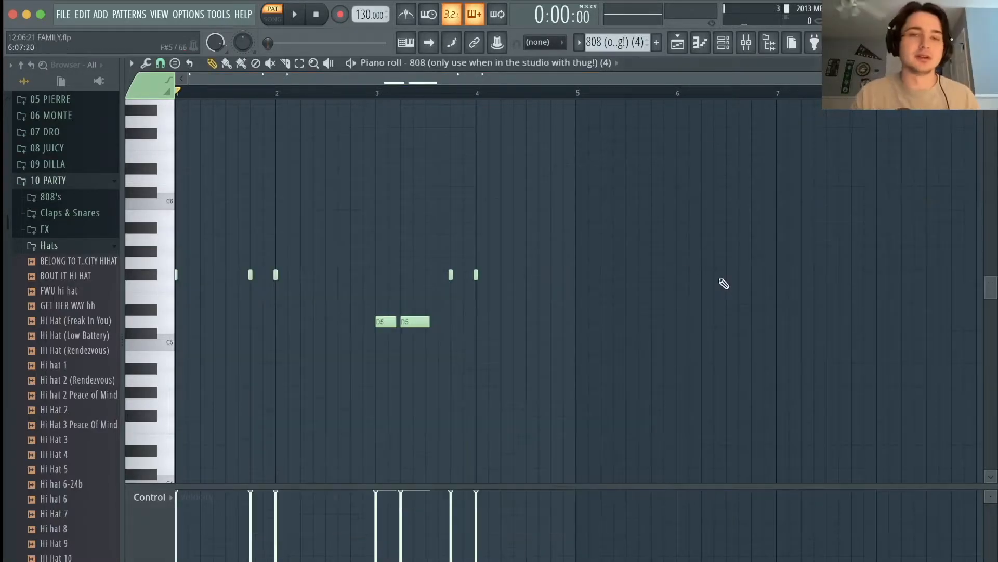
key(space)
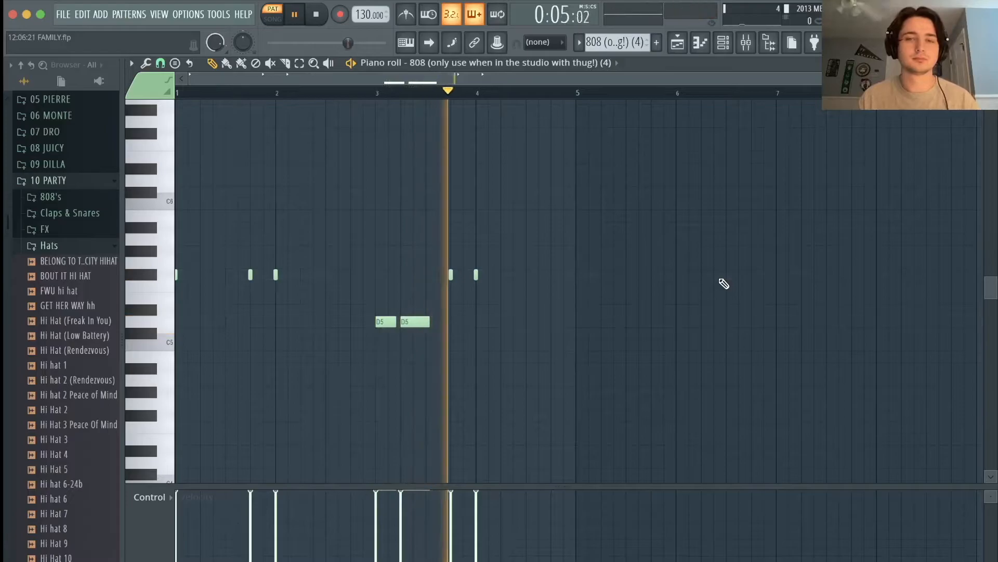
key(space)
- Play the 808 pattern from bar 3 to hear the two held D5 notes
scroll(264, 320, up, 6)
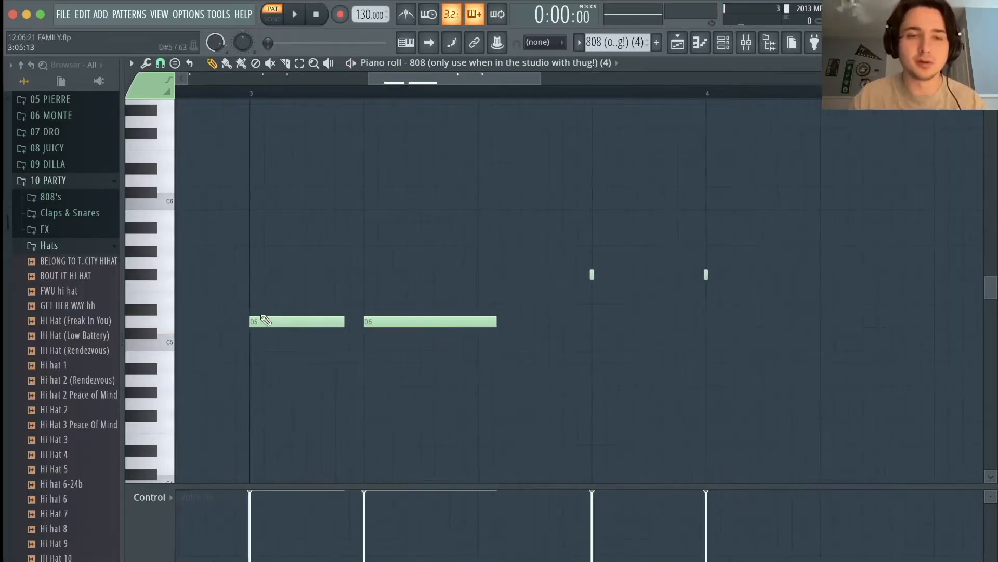
scroll(308, 299, left, 2)
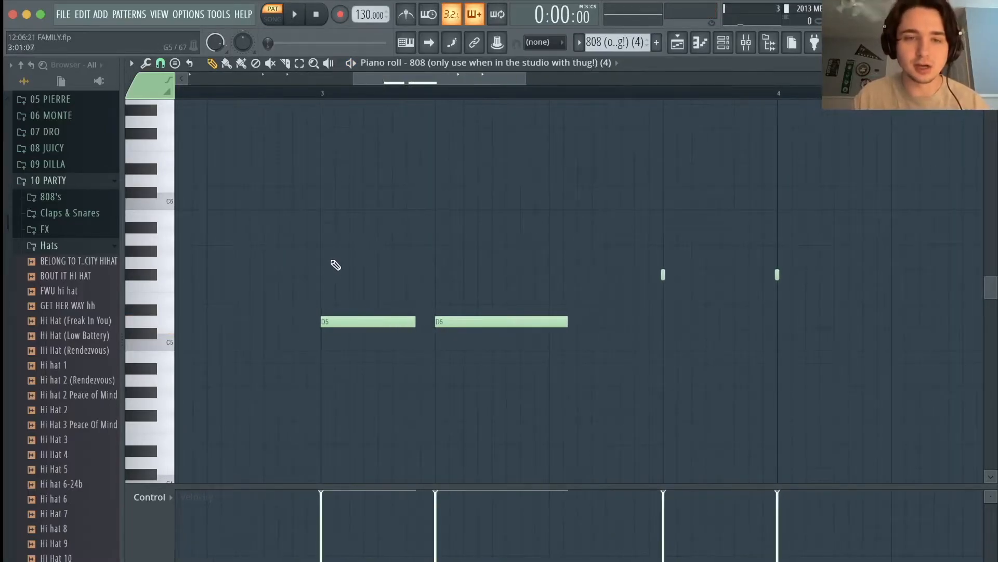
scroll(341, 266, up, 2)
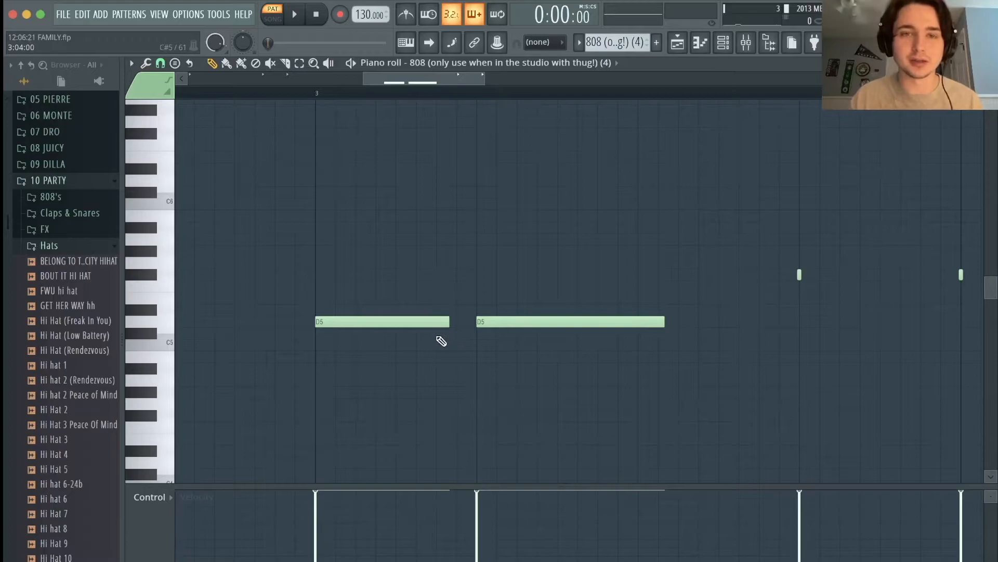
click(317, 93)
key(space)
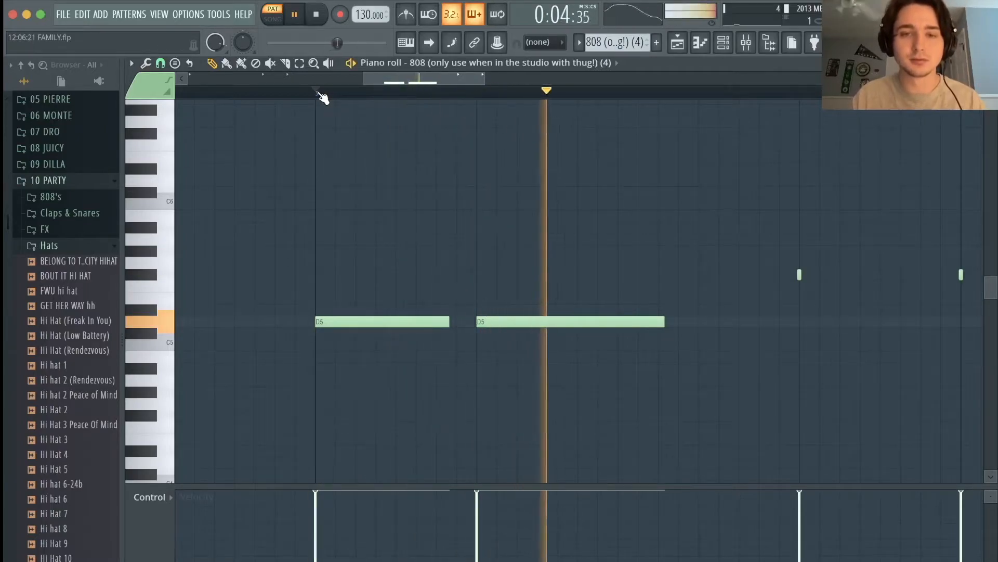
key(space)
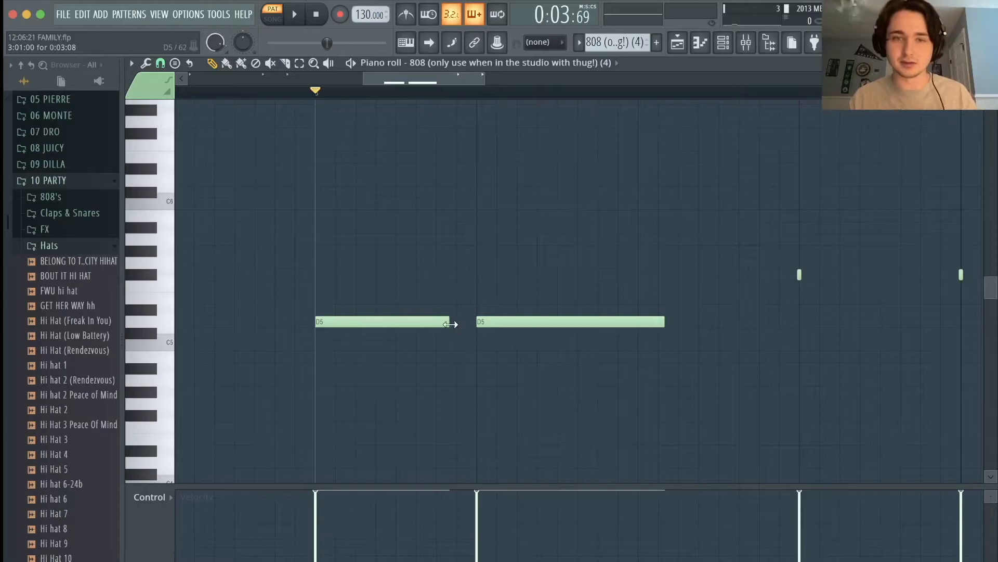
- Play the 808 pattern from the short high note between the held D5 notes and bar 4
scroll(716, 259, right, 4)
scroll(715, 258, up, 1)
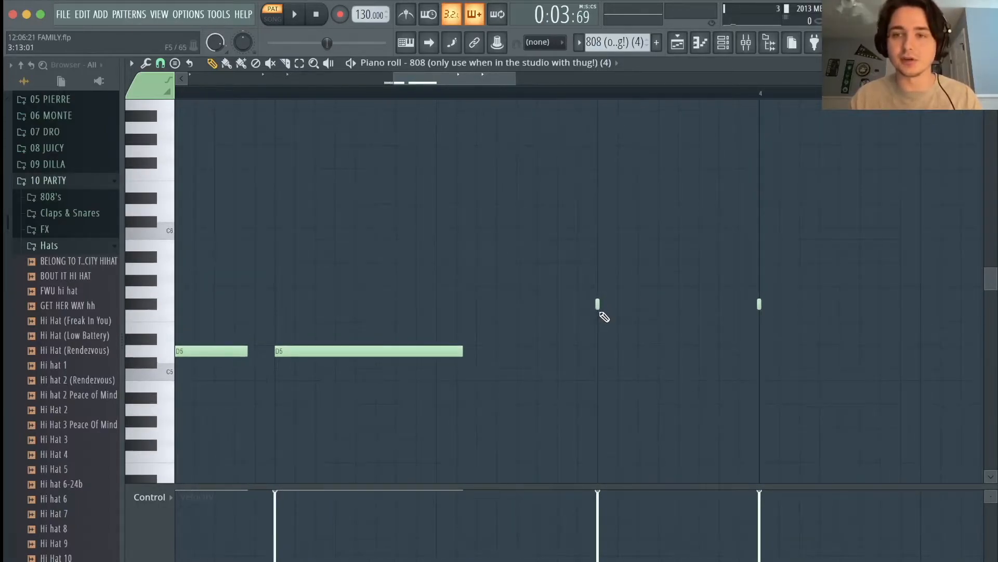
click(600, 92)
key(space)
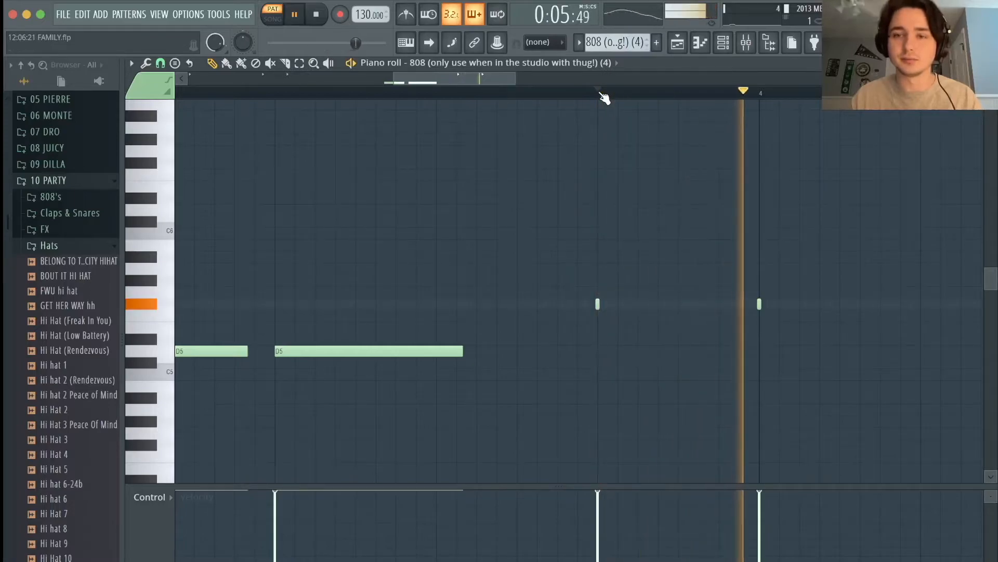
scroll(527, 228, down, 6)
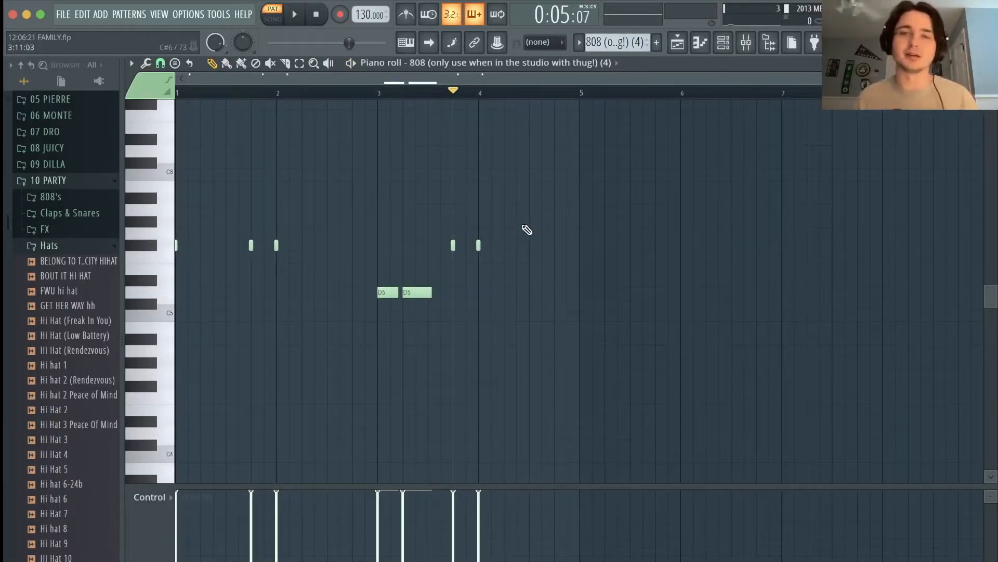
- Examine the Fruity soft clipper and the volume fader on the 808's mixer track
key(F9)
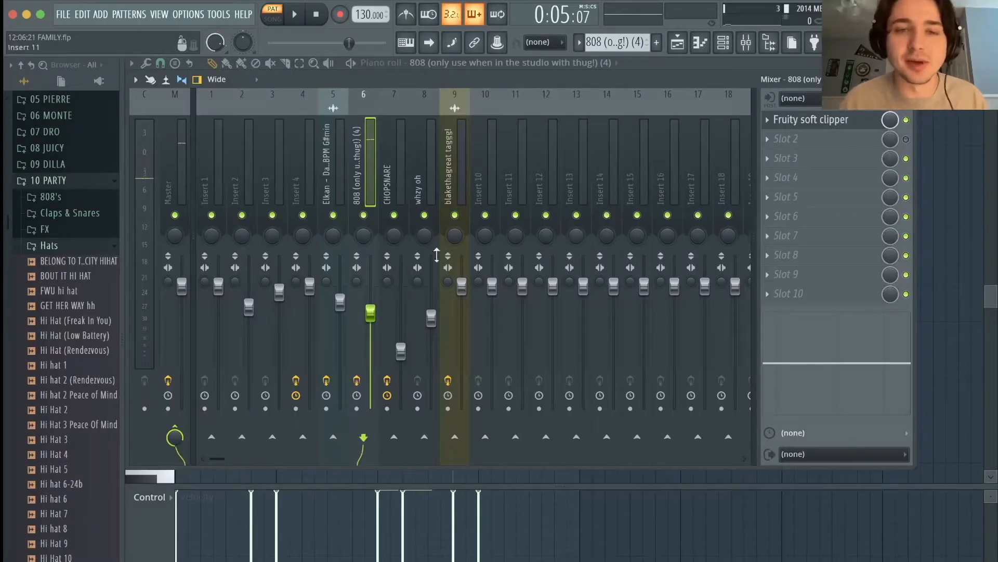
click(842, 124)
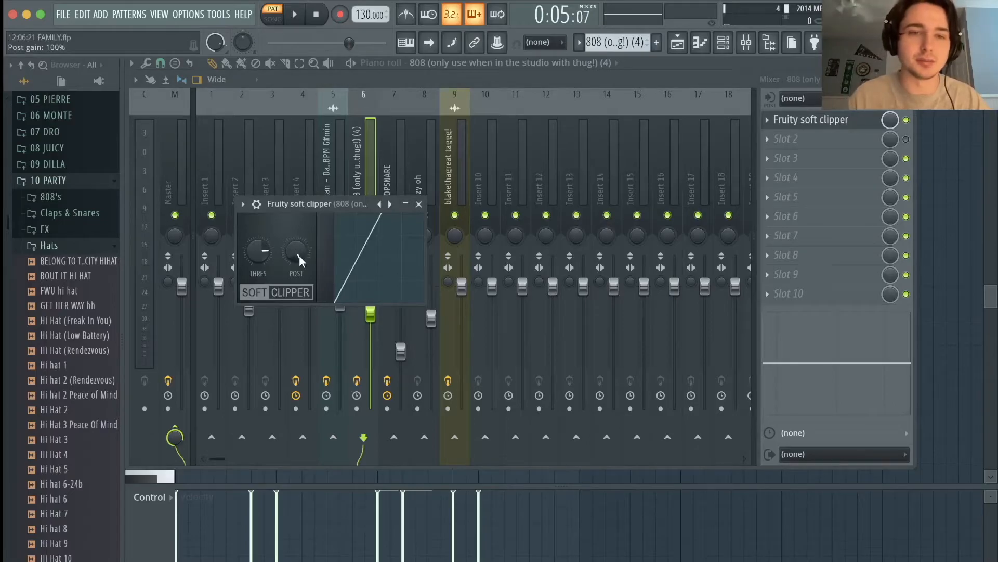
key(Escape)
drag(370, 314, 369, 314)
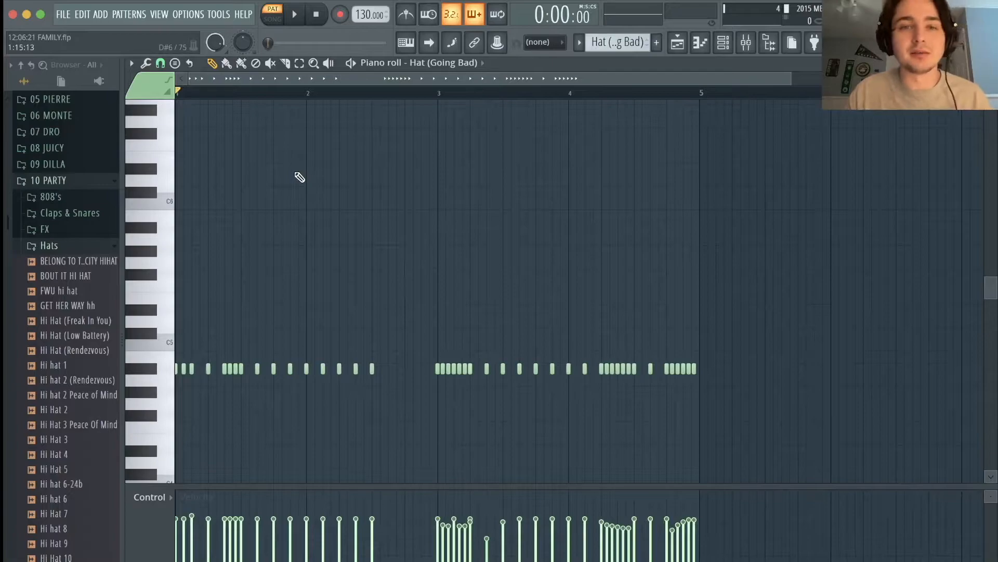
- Play the Hat (Going Bad) pattern to hear its rhythm and rolls
scroll(300, 177, down, 1)
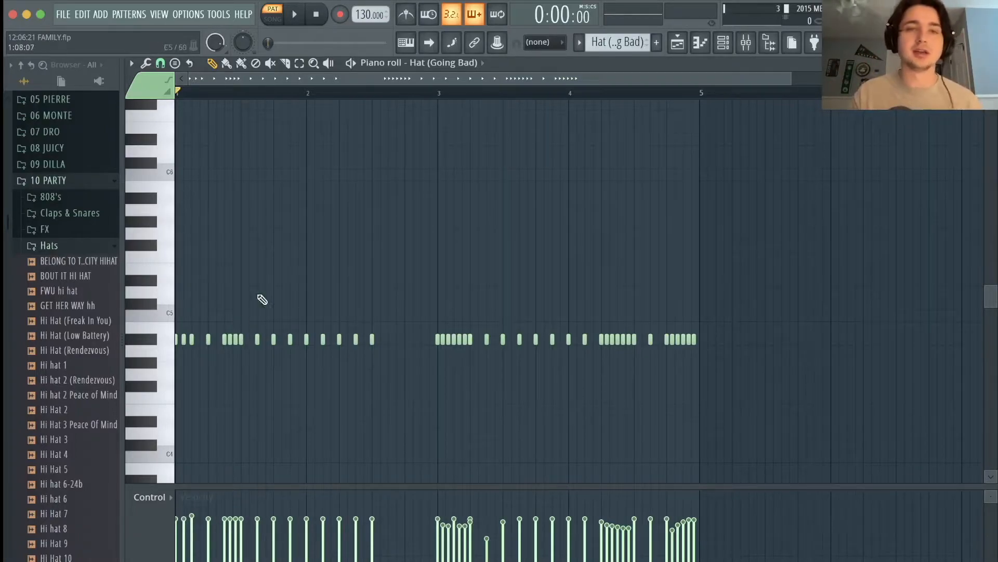
key(space)
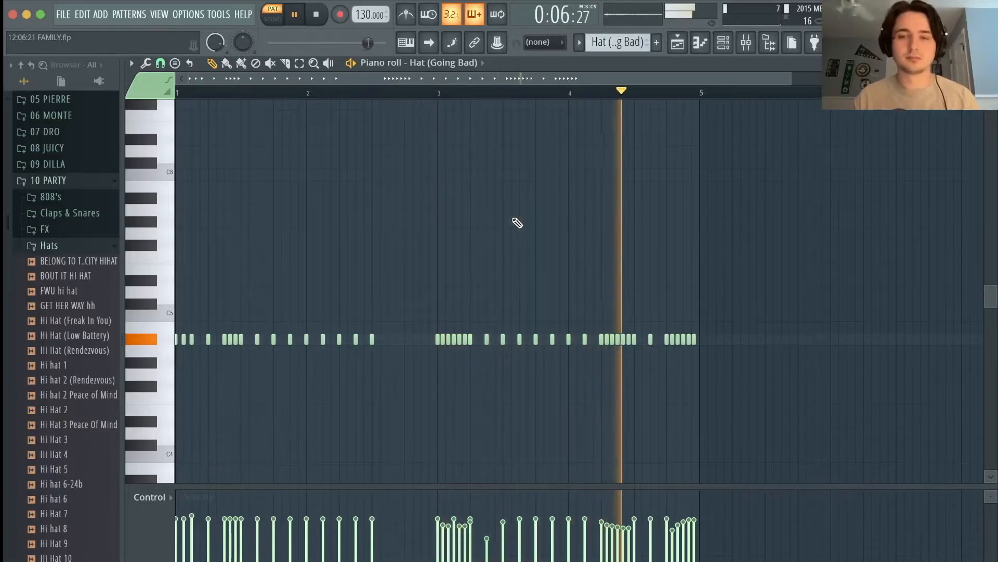
key(space)
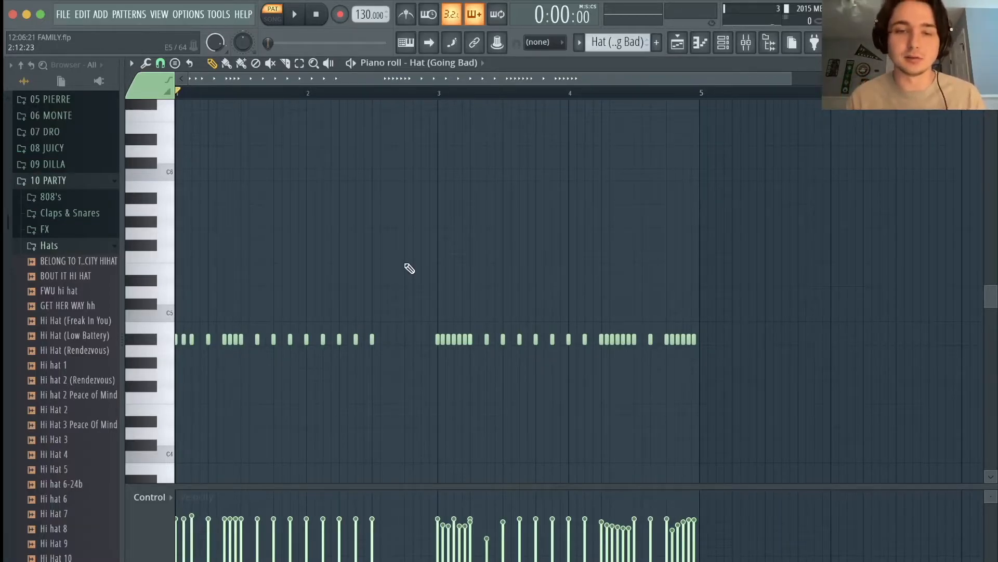
- Try transposing all the hat notes up two semitones to C5, and shift them back down by the same amount
scroll(410, 268, down, 3)
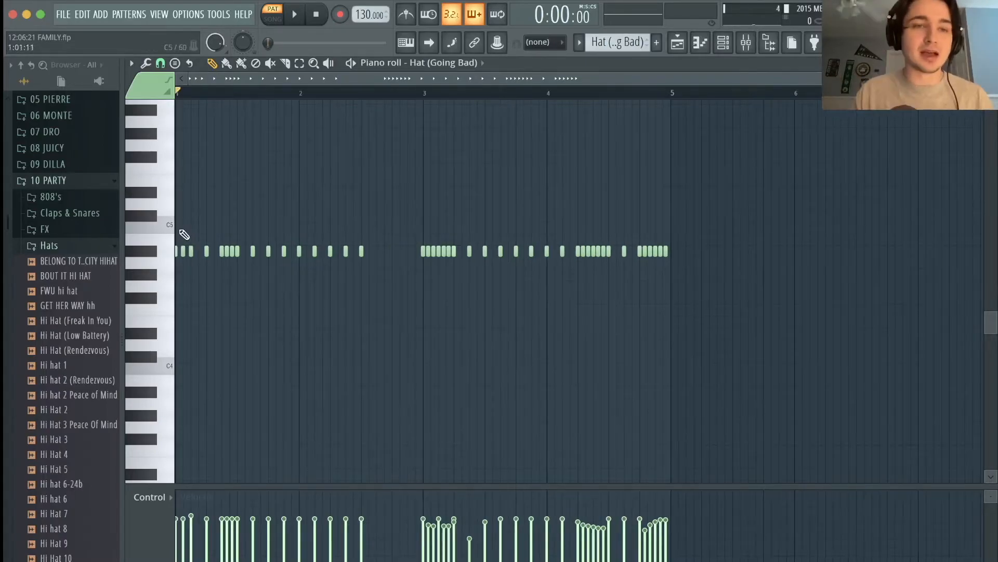
key(shift+Up)
key(shift+Up)
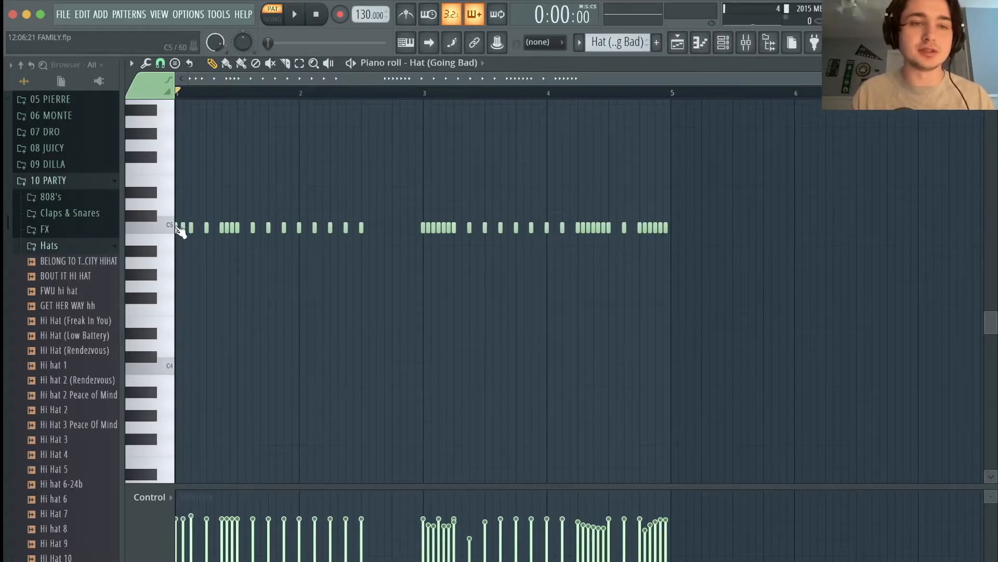
key(shift+Down)
key(shift+Down)
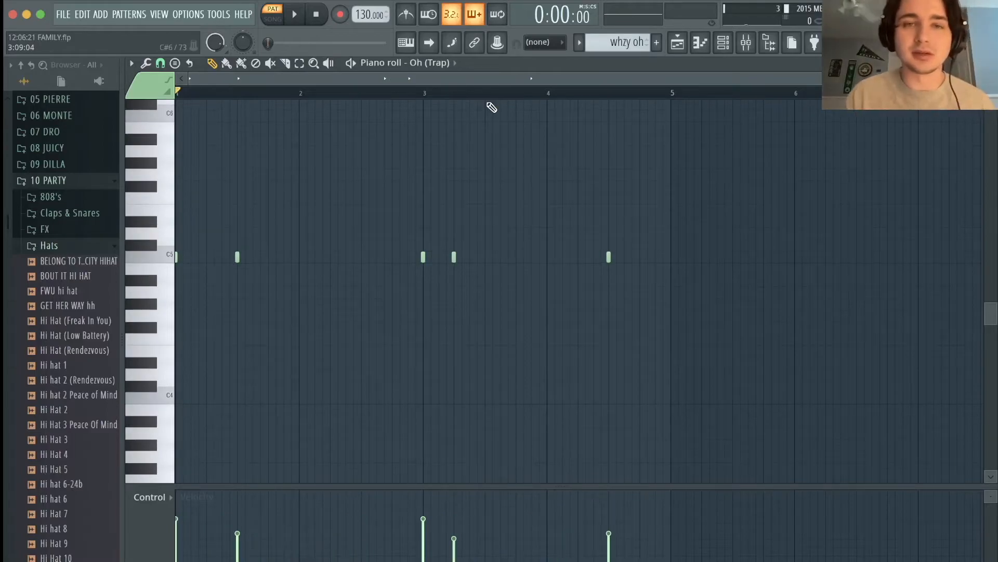
- Play the open hat pattern around bars 1, 3 and 4, and examine the fade-out of its Oh (Trap) sample
key(space)
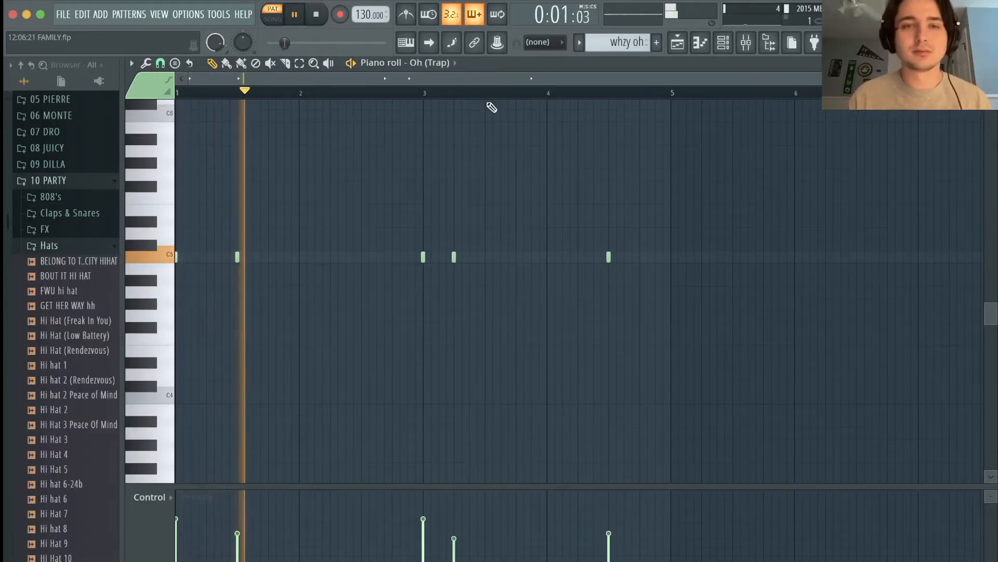
click(430, 96)
click(574, 97)
key(space)
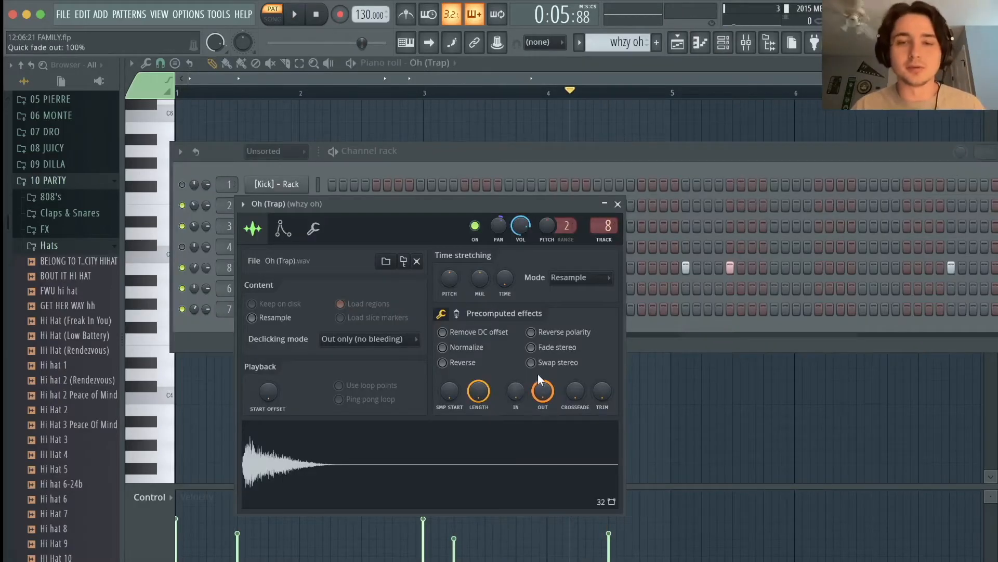
drag(544, 394, 575, 374)
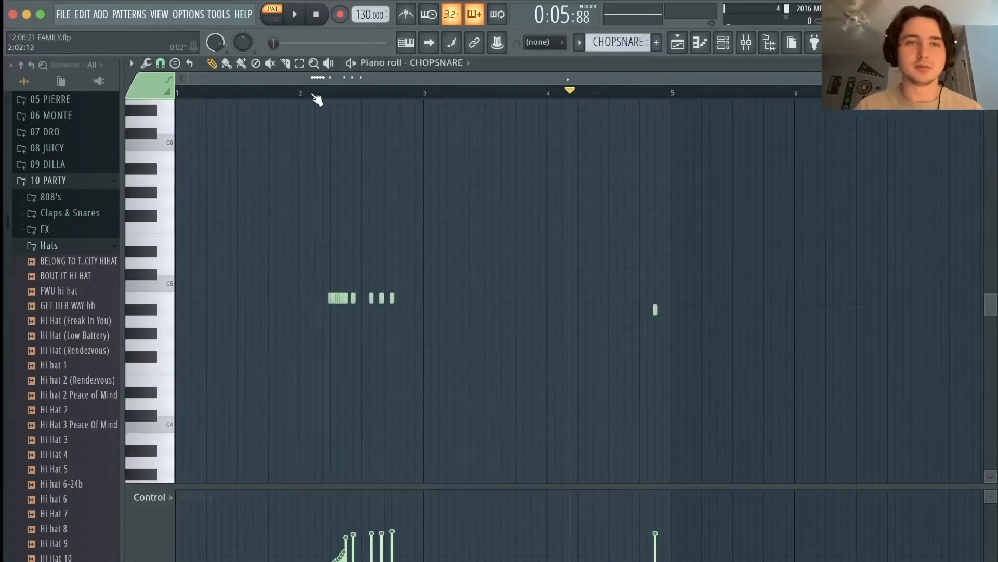
- Examine the CHOPSNARE roll after bar 2 up close, and play the pattern through its single note just before bar 5
click(308, 93)
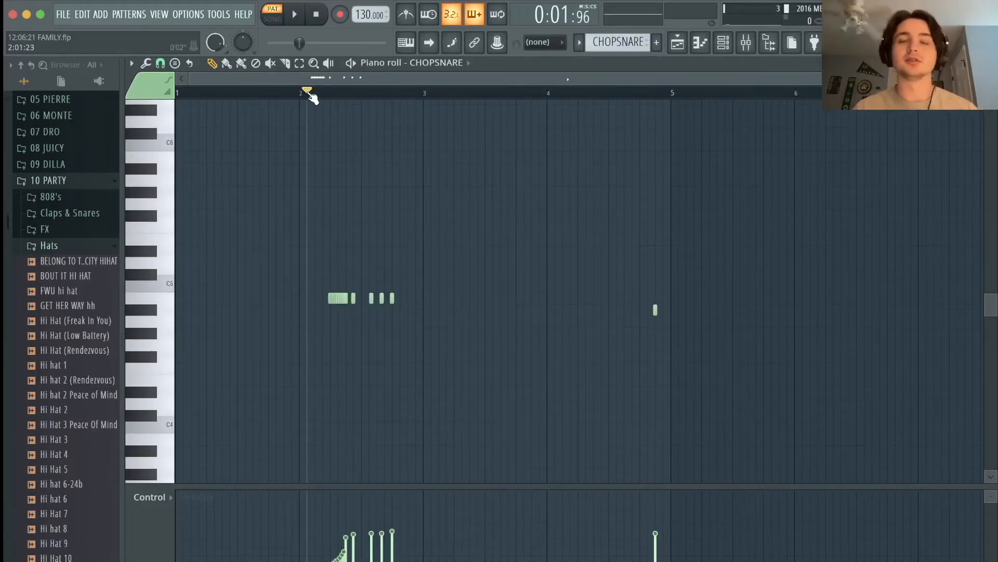
drag(312, 97, 305, 93)
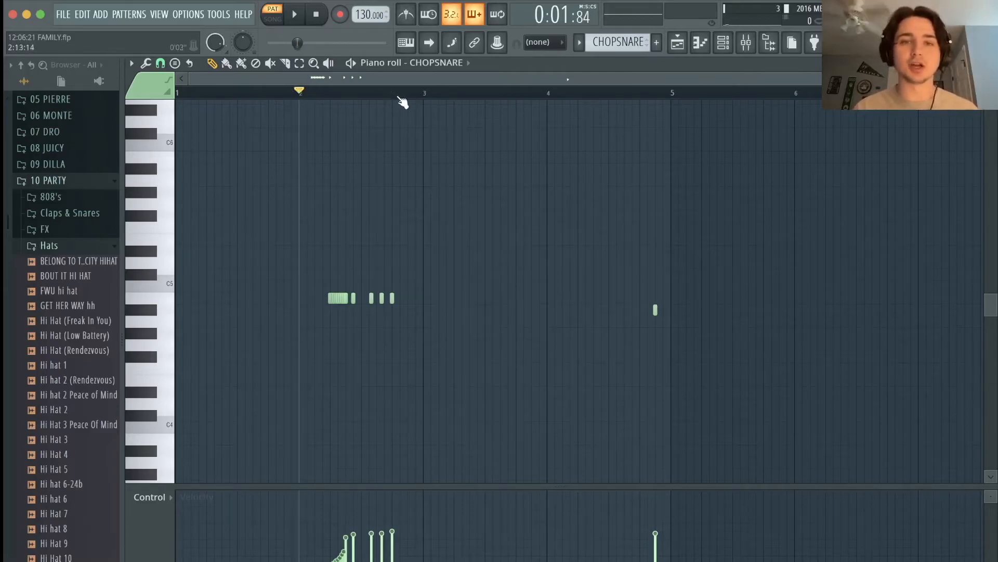
scroll(283, 298, up, 3)
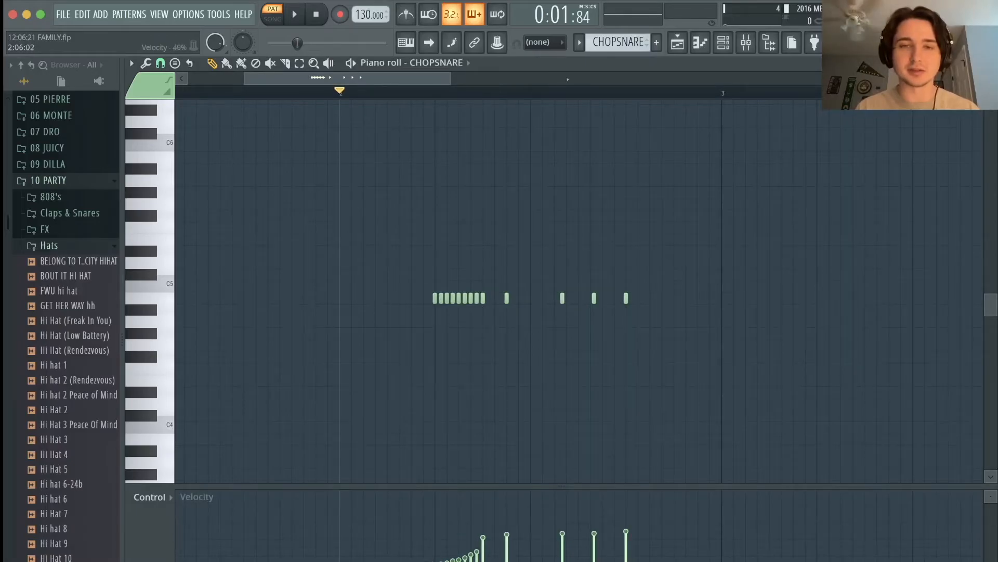
scroll(637, 370, down, 3)
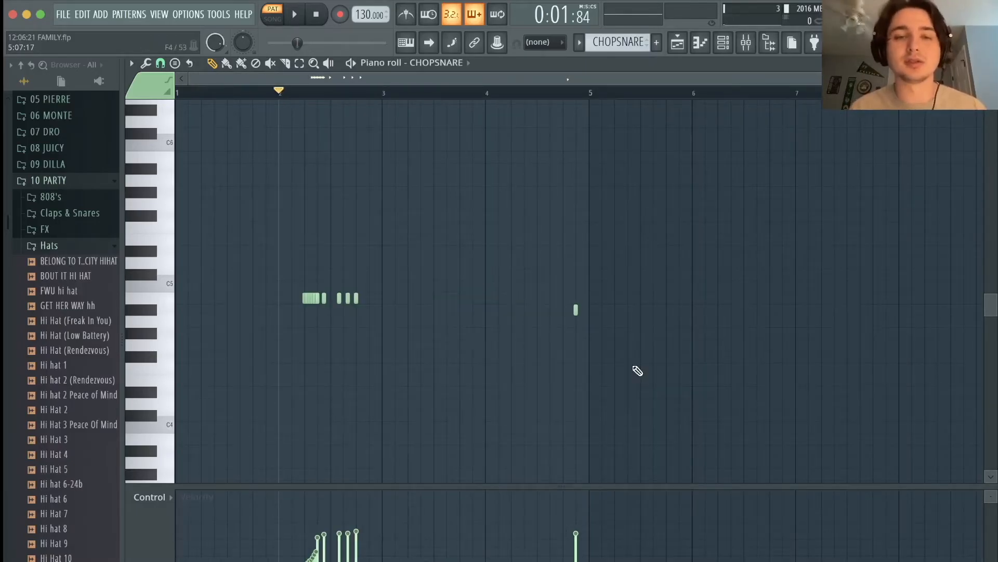
key(space)
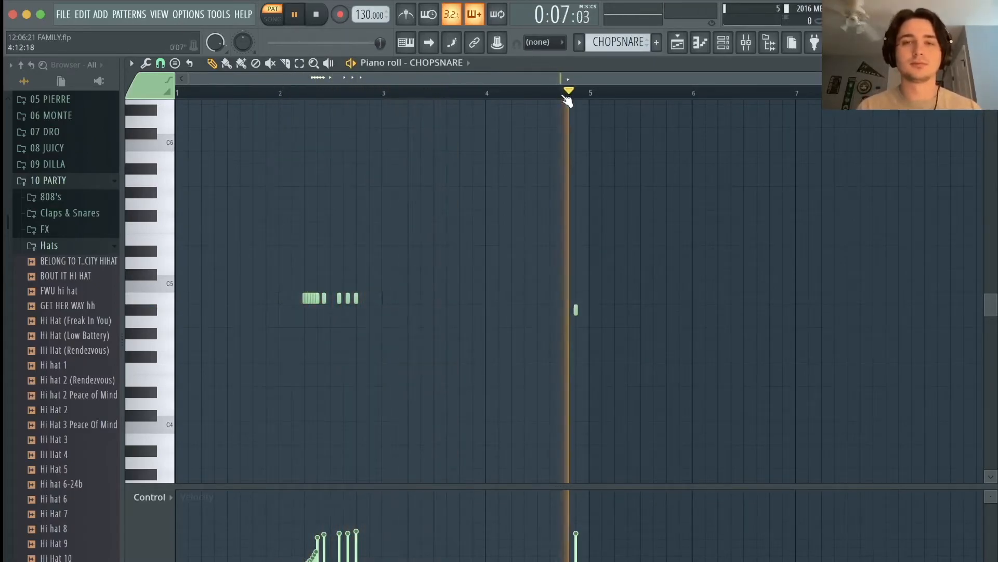
key(space)
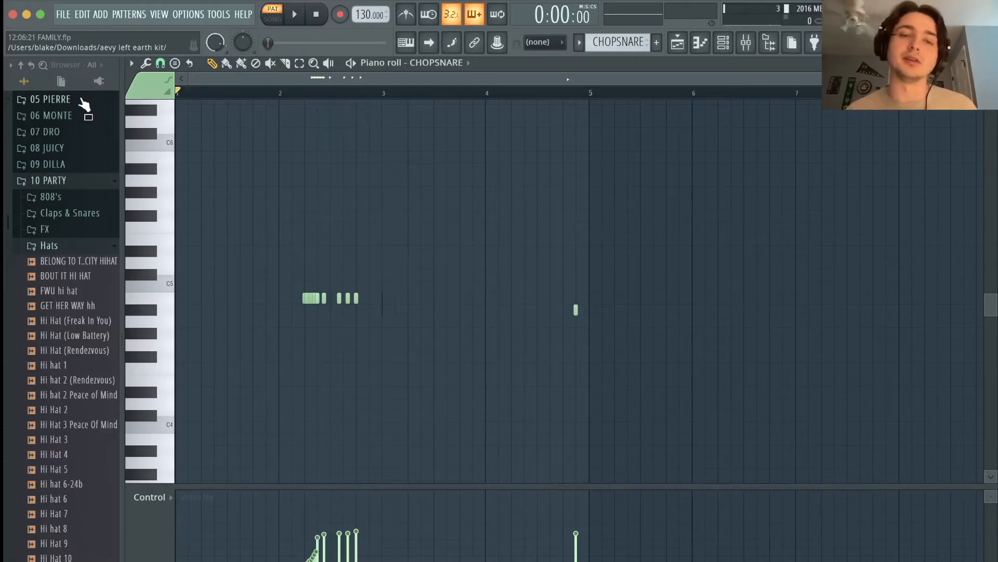
- Look through the mixer tracks for effects and inspect the Fruity parametric EQ 2 on the Elkan sample's track
key(F9)
click(367, 162)
click(405, 166)
click(366, 162)
click(279, 162)
click(221, 161)
click(269, 162)
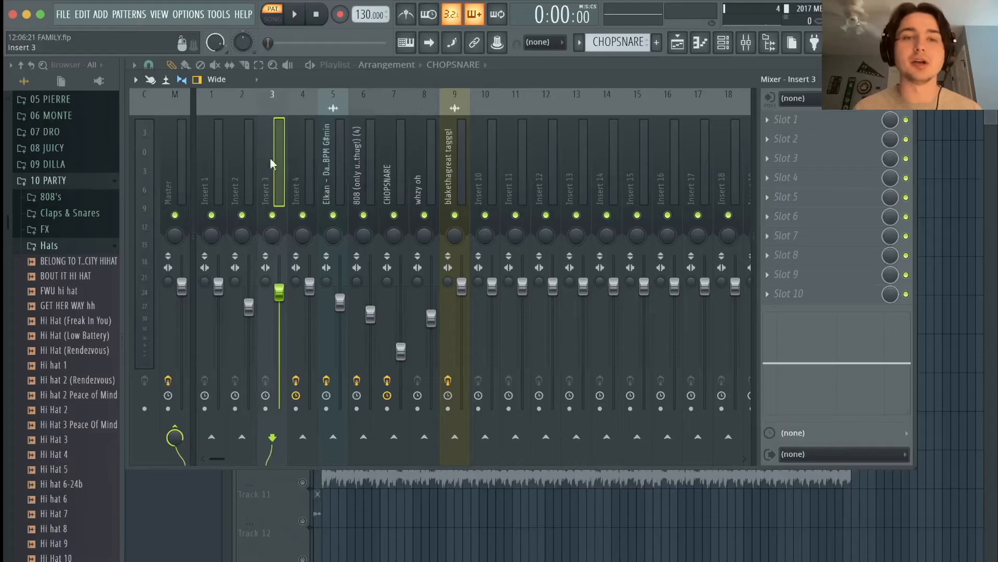
click(300, 162)
click(333, 162)
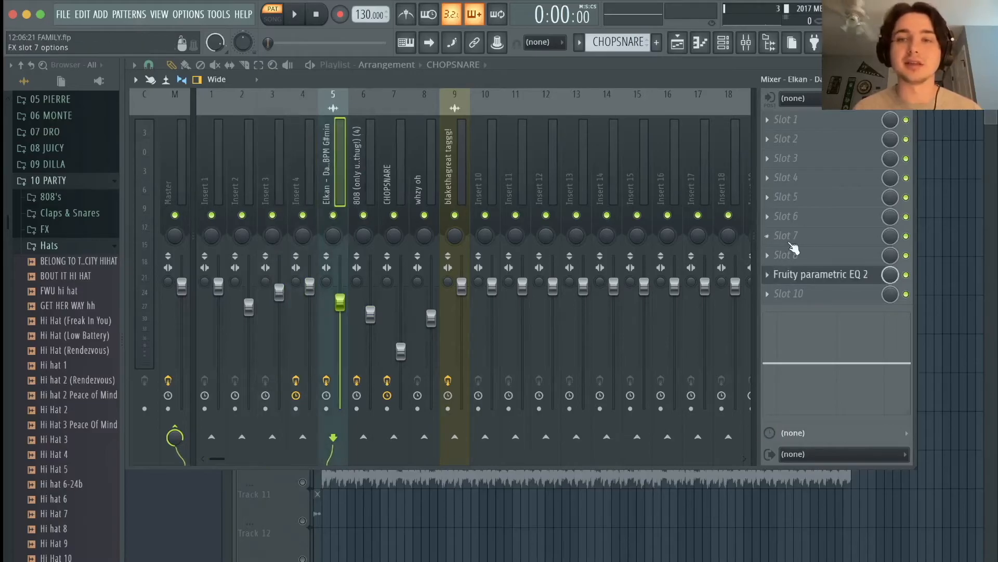
click(819, 276)
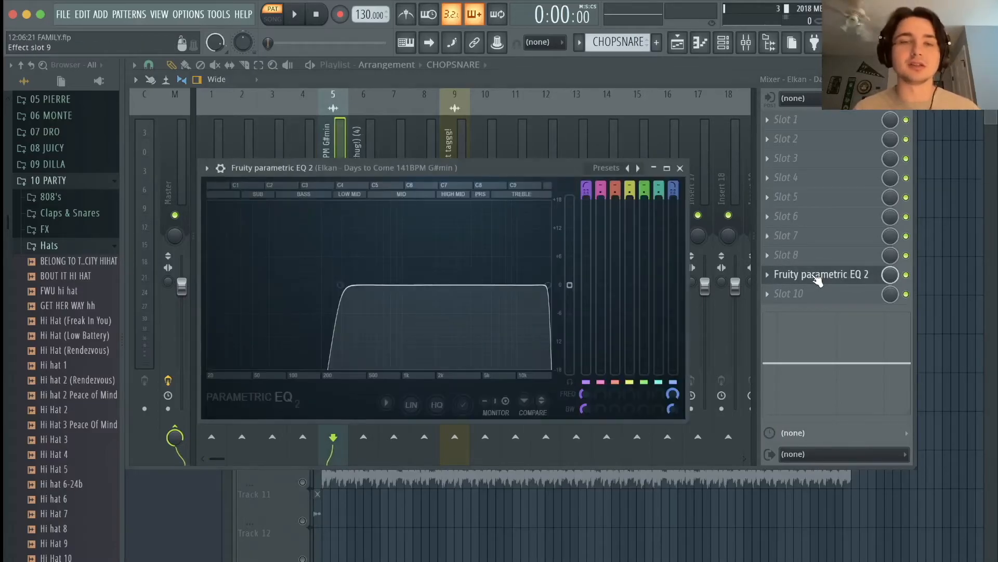
- Examine the parametric EQ on the CHOPSNARE track and the Fruity soft clipper on the Master, and return to the playlist
click(333, 129)
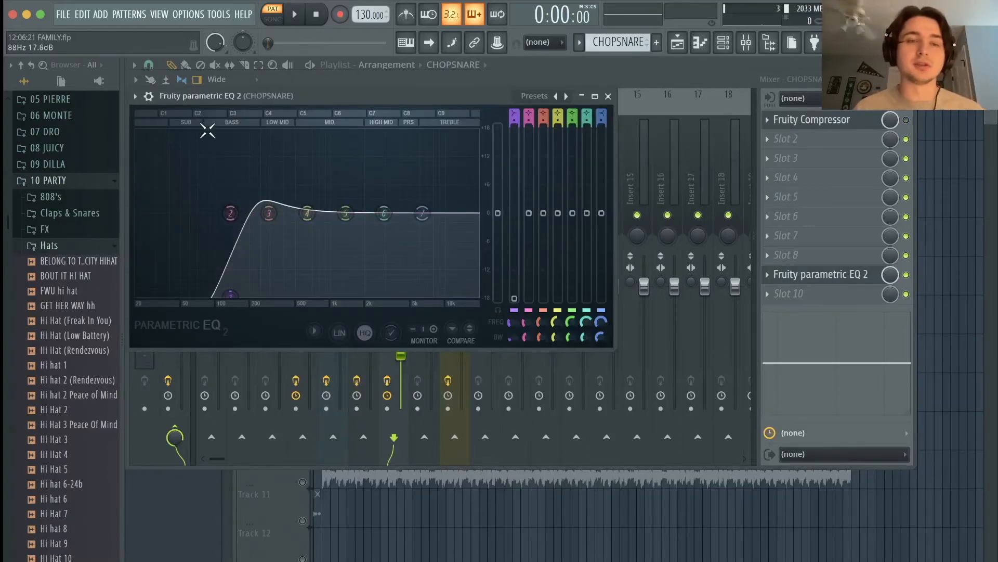
click(608, 97)
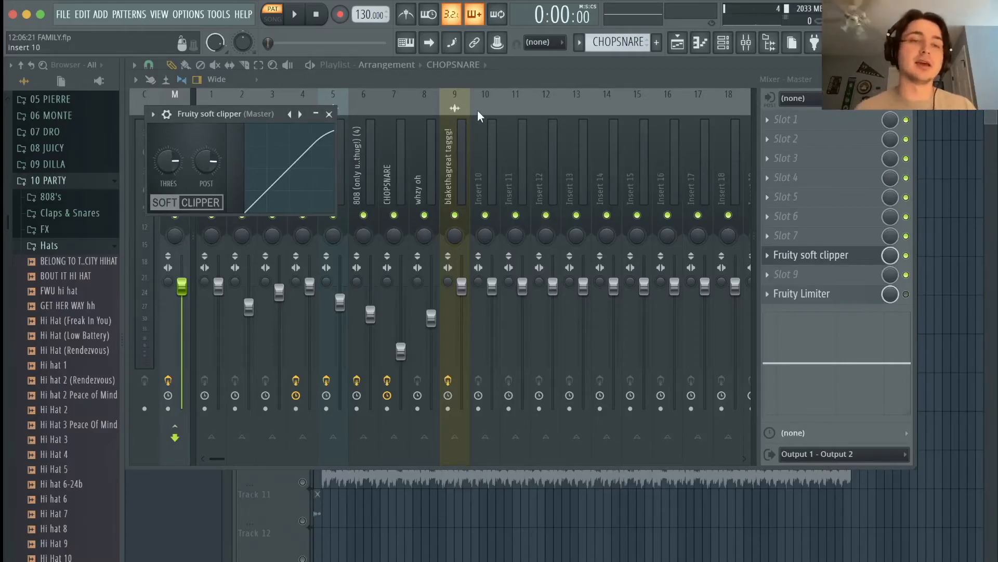
key(F9)
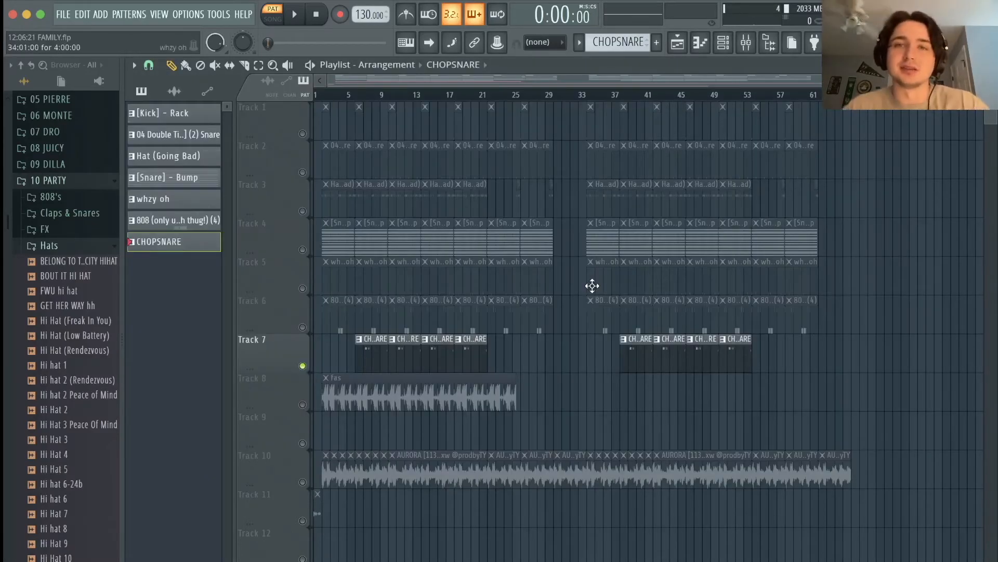